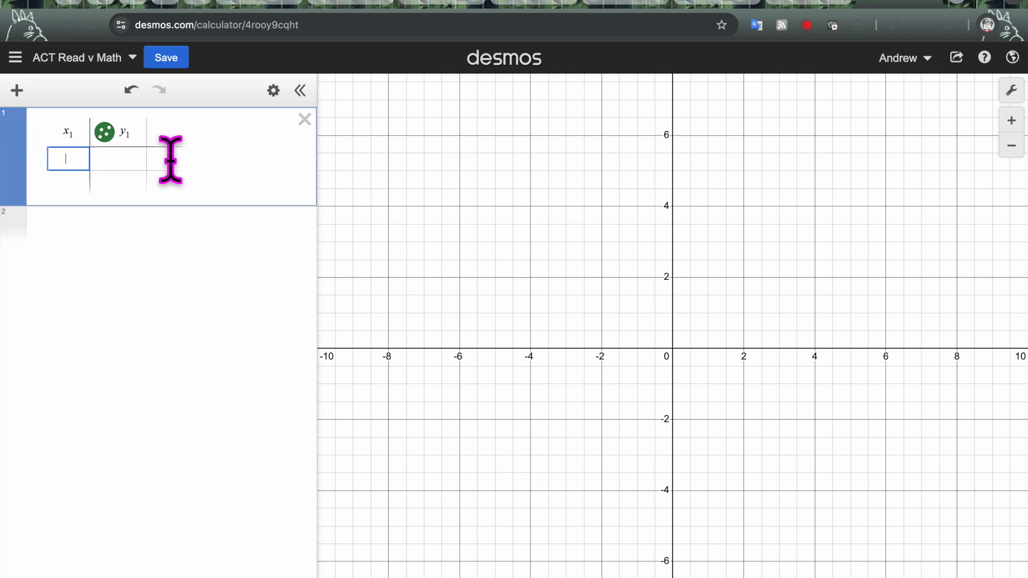
Delete the old table and insert a new empty x₁/y₁ table in its place
{"action": "left_click", "coordinate": [305, 120]}
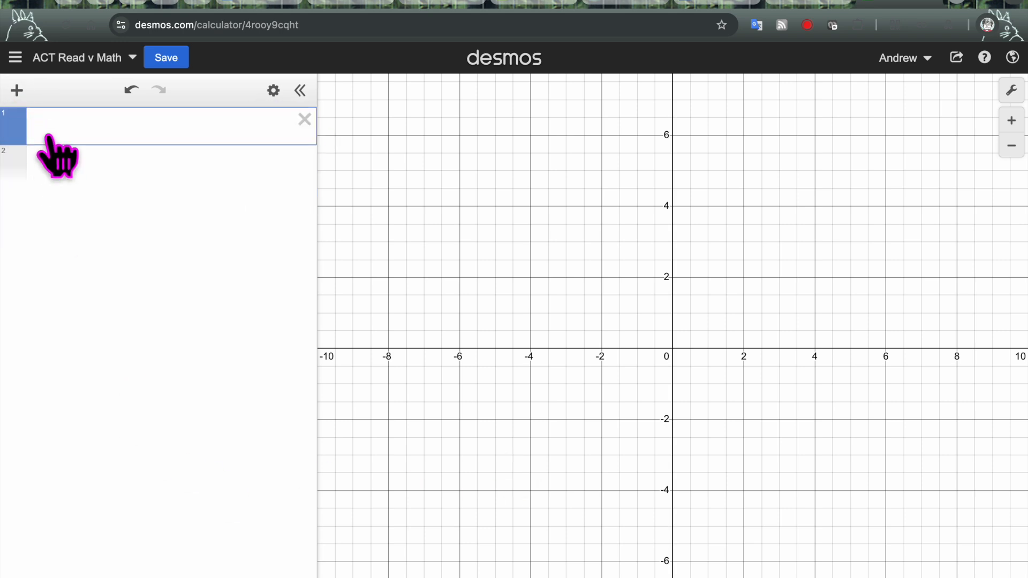
{"action": "left_click", "coordinate": [17, 91]}
{"action": "left_click", "coordinate": [43, 191]}
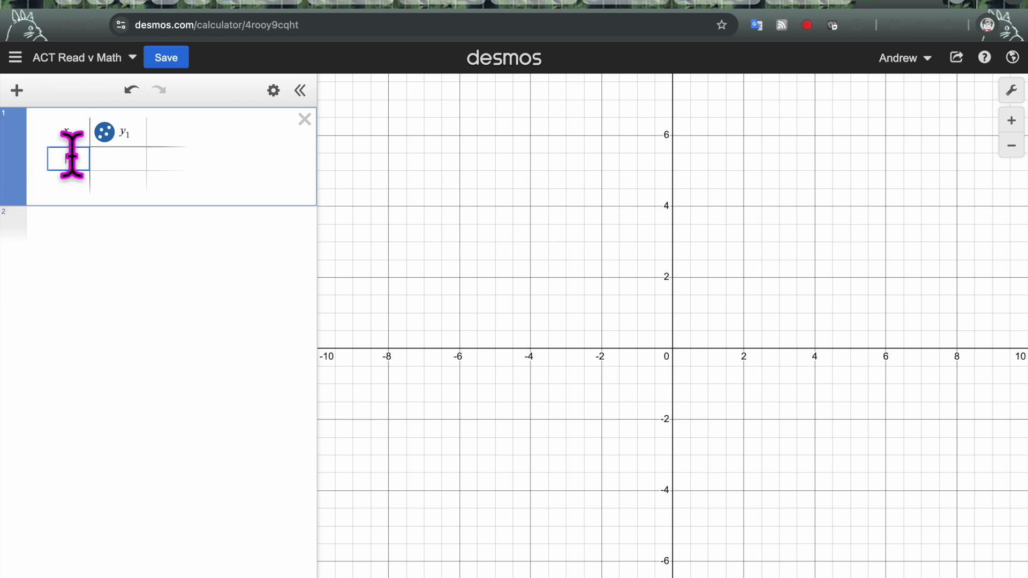
Enter the 28 reading scores (24, 17, 22, 12, …, 15) down the x₁ column
{"action": "type", "text": "24"}
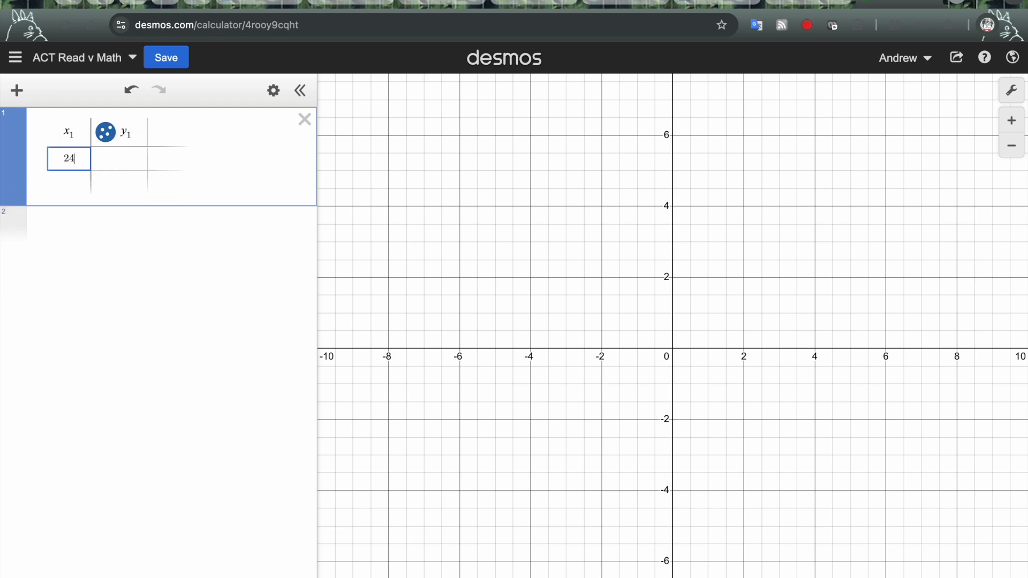
{"action": "key", "text": "Return"}
{"action": "type", "text": "17"}
{"action": "key", "text": "Return"}
{"action": "type", "text": "22 12 12 23 19 8 8 "}
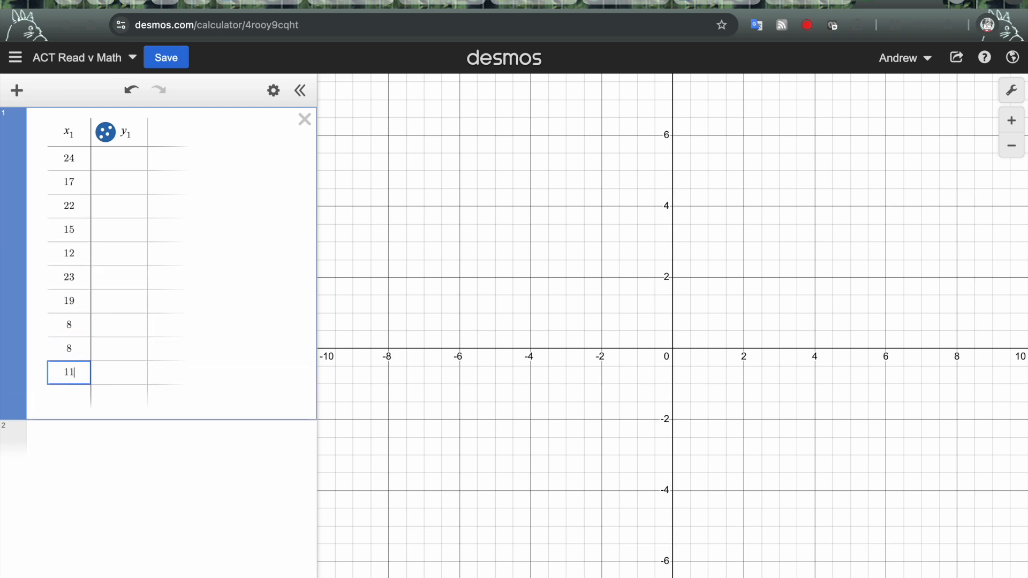
{"action": "type", "text": "11 9 7 15 10 21 13 11 15 24 11 13 13 7 9 10 17 11 15"}
Enter the 28 math scores (19, 25, 15, …, 16) down the y₁ column
{"action": "scroll", "coordinate": [119, 343], "scroll_direction": "up", "scroll_amount": 5}
{"action": "left_click", "coordinate": [118, 159]}
{"action": "type", "text": "19 25 15 12 11 30 17 8 8 15 16 9 15 12 21 11 14 18 19 14 14 15 14 13 15 25 14 "}
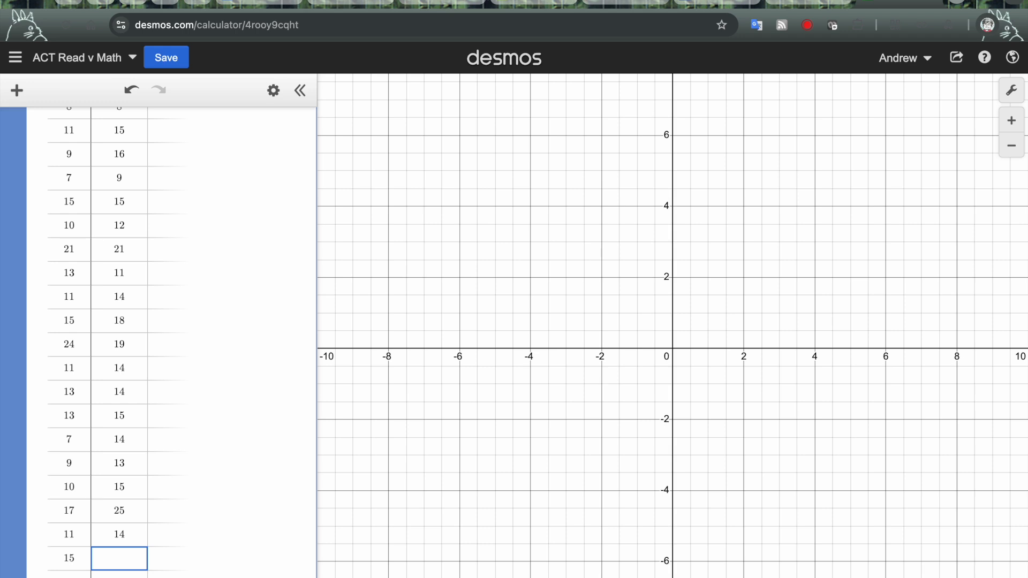
{"action": "type", "text": "16"}
{"action": "key", "text": "Return"}
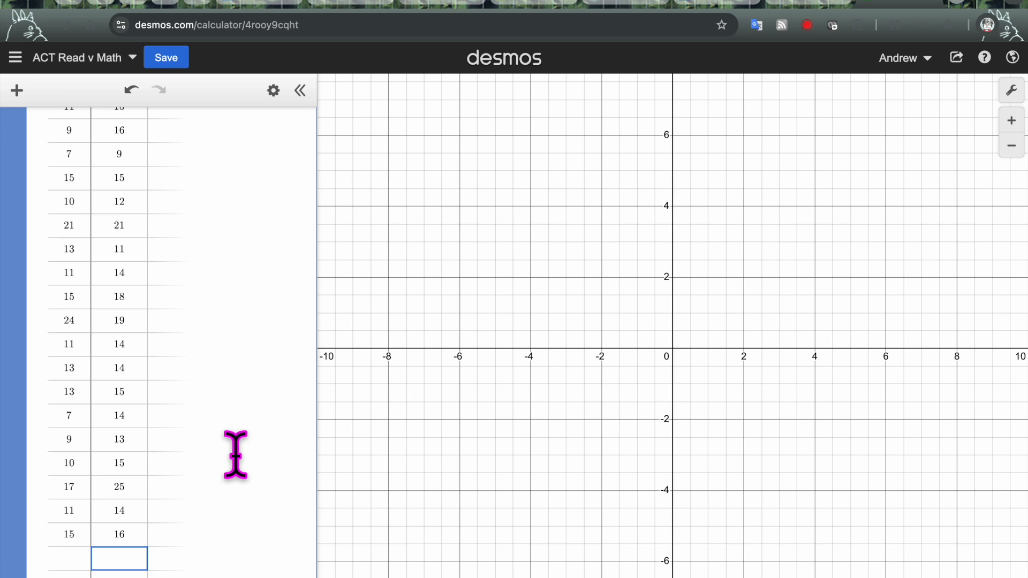
{"action": "scroll", "coordinate": [234, 453], "scroll_direction": "up", "scroll_amount": 5}
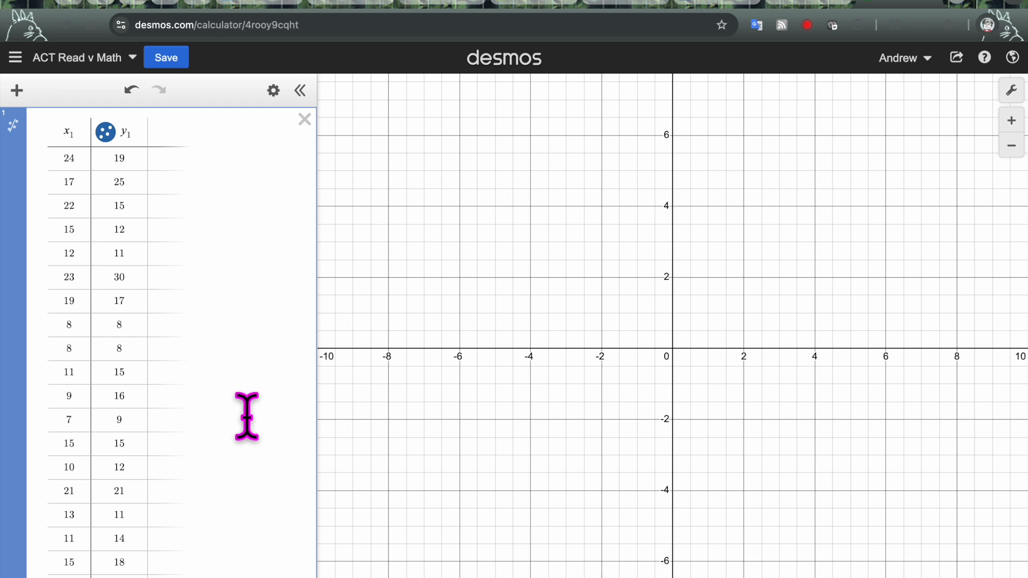
{"action": "scroll", "coordinate": [243, 417], "scroll_direction": "down", "scroll_amount": 5}
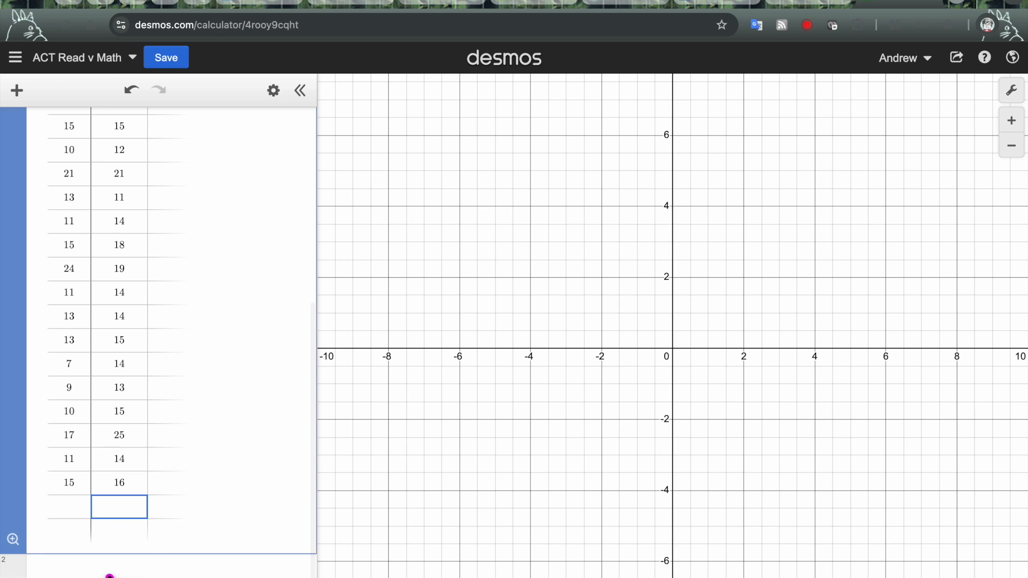
Zoom the graph to fit all plotted score points, about 7–24 reading by 8–30 math
{"action": "left_click", "coordinate": [160, 561]}
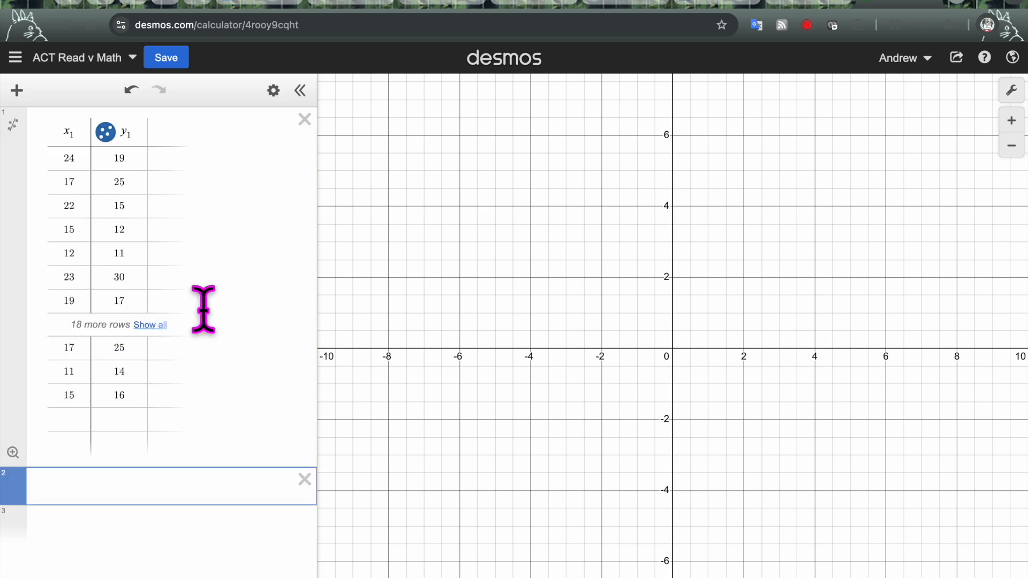
{"action": "left_click", "coordinate": [12, 453]}
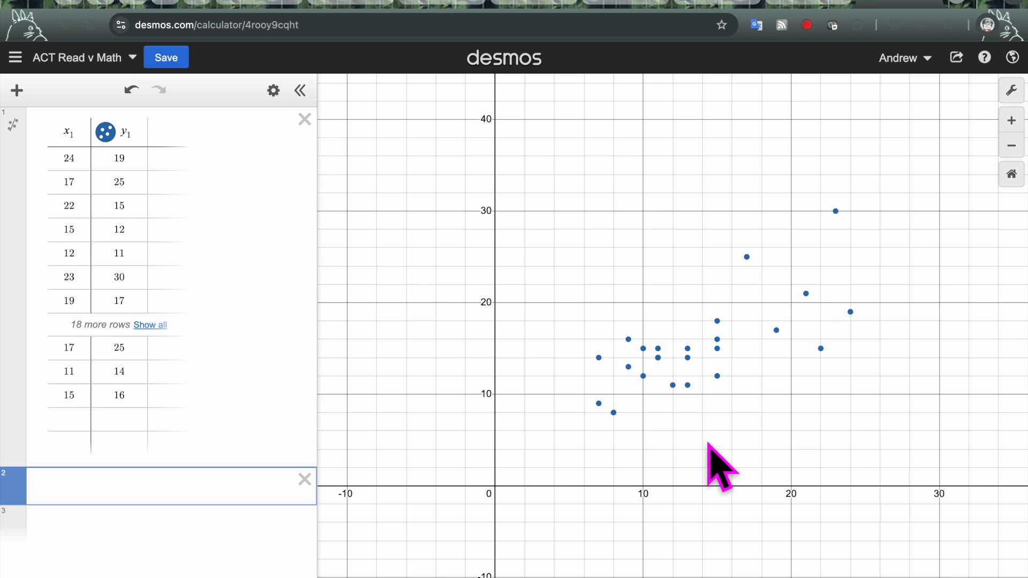
{"action": "left_click", "coordinate": [105, 132]}
Show the points again and preview them in green, orange, purple, black and red
{"action": "left_click", "coordinate": [105, 132]}
{"action": "left_click", "coordinate": [105, 133]}
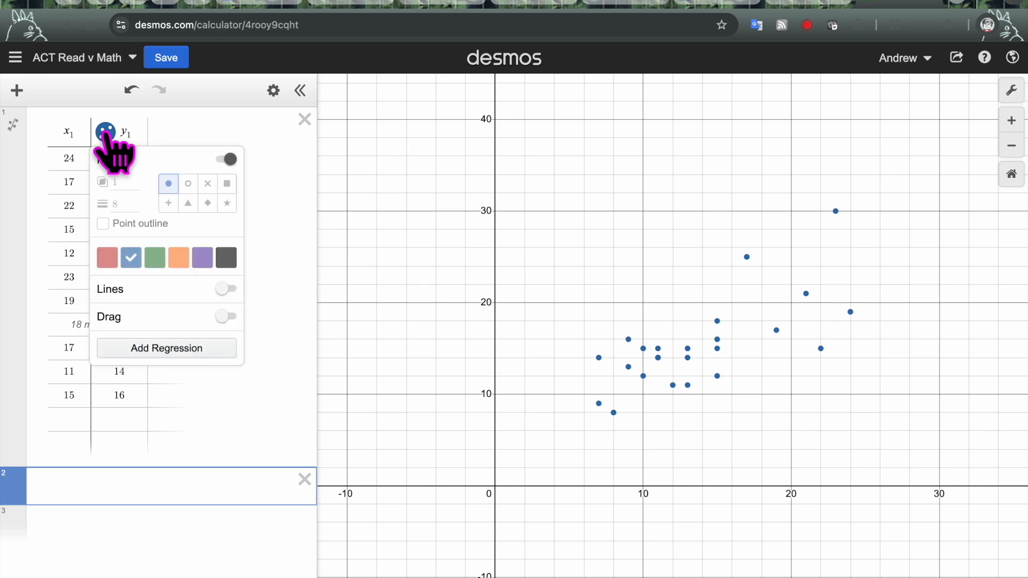
{"action": "left_click", "coordinate": [161, 262]}
{"action": "left_click", "coordinate": [179, 259]}
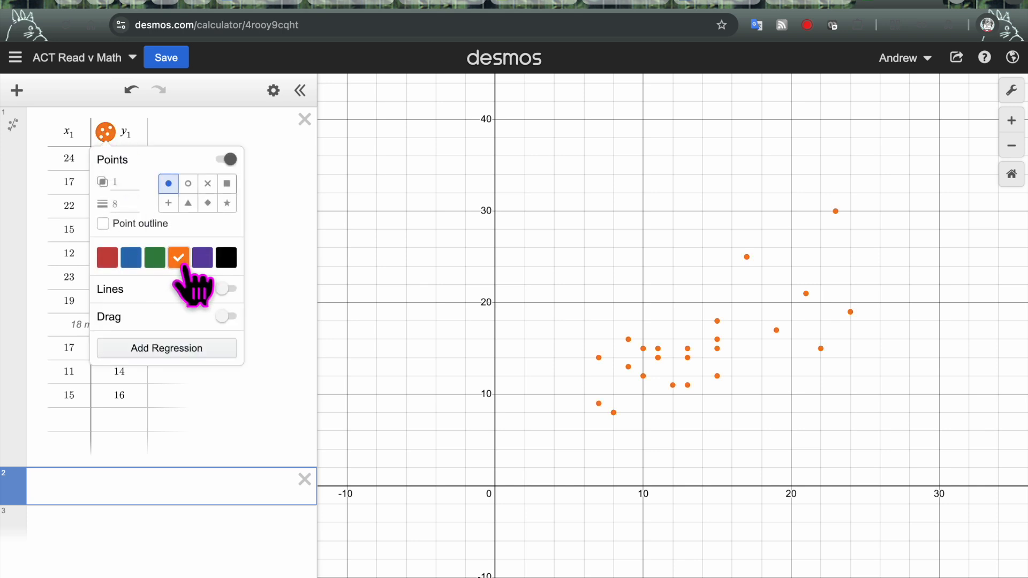
{"action": "left_click", "coordinate": [203, 259]}
{"action": "left_click", "coordinate": [226, 258]}
{"action": "left_click", "coordinate": [108, 258]}
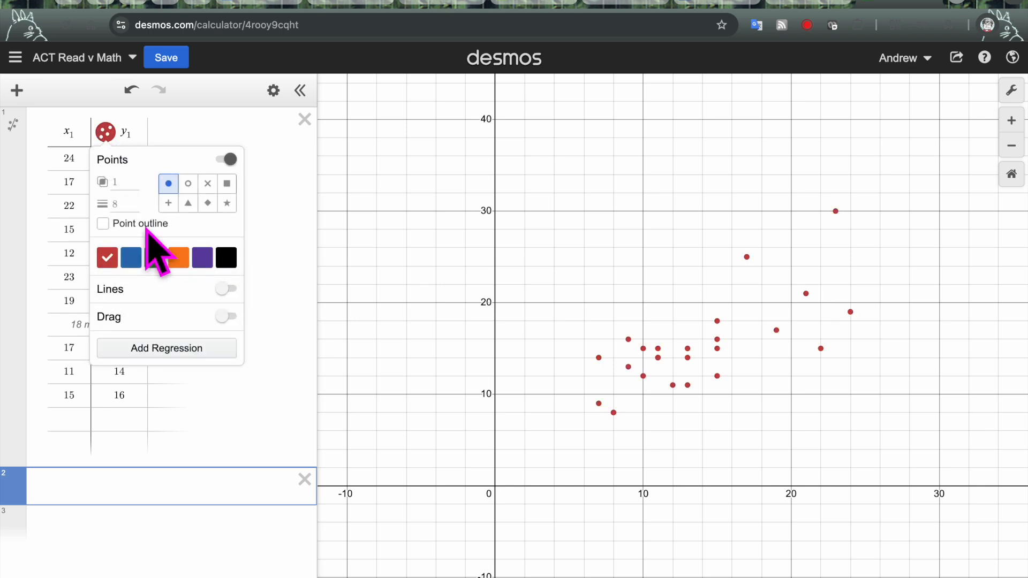
Preview triangle, diamond, star, square and plus markers, then return to round dots
{"action": "left_click", "coordinate": [188, 203]}
{"action": "left_click", "coordinate": [207, 203]}
{"action": "left_click", "coordinate": [227, 203]}
{"action": "left_click", "coordinate": [228, 184]}
{"action": "left_click", "coordinate": [169, 203]}
{"action": "left_click", "coordinate": [168, 184]}
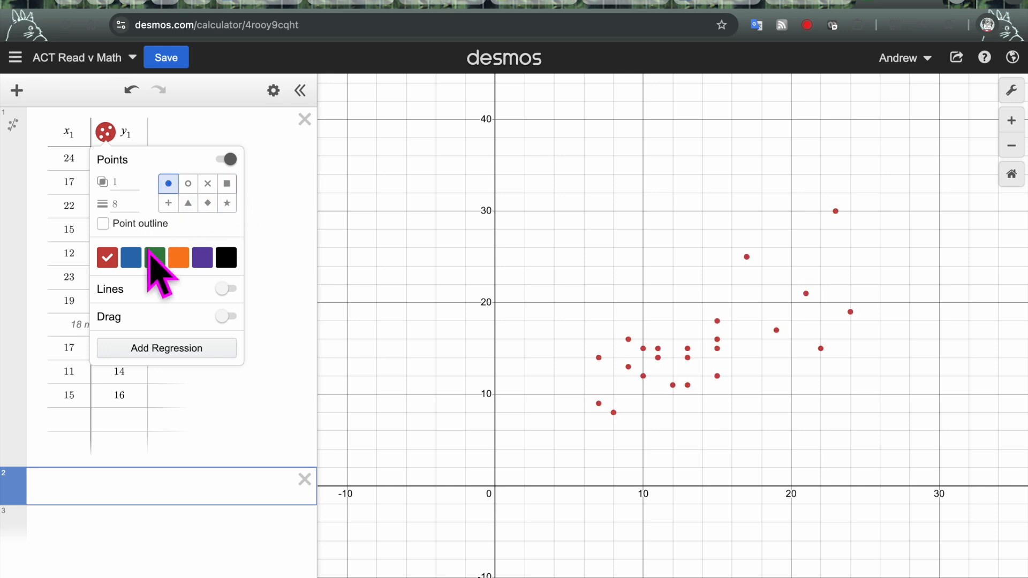
Make the scatter points blue dots with size 15
{"action": "left_click", "coordinate": [131, 258]}
{"action": "left_click", "coordinate": [115, 203]}
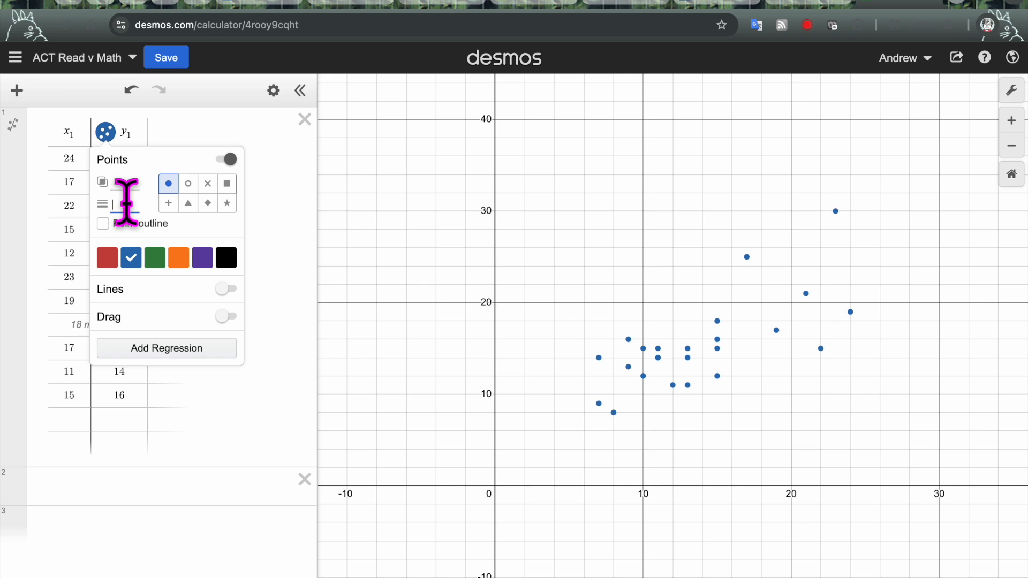
{"action": "type", "text": "15"}
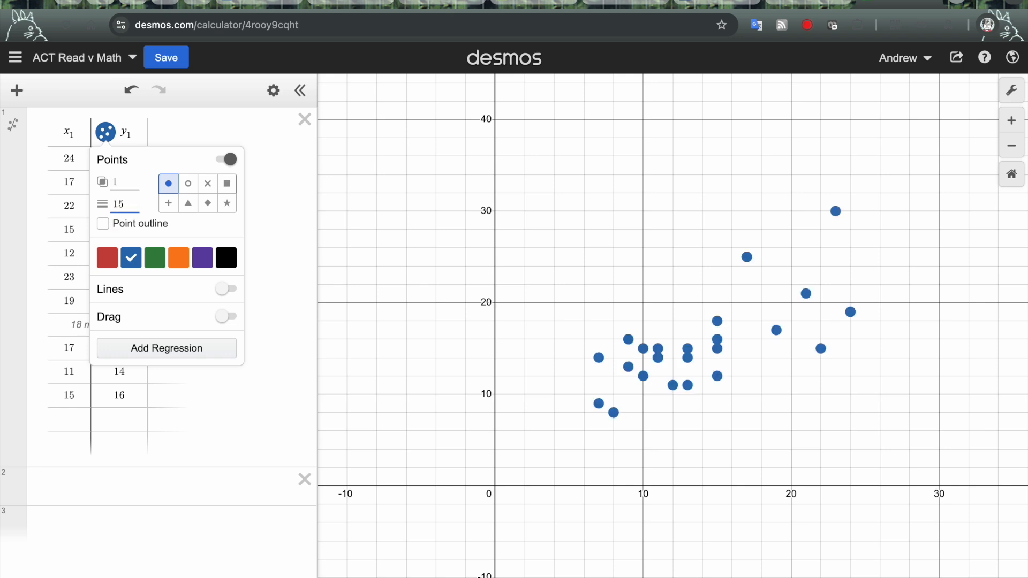
{"action": "left_click", "coordinate": [232, 420]}
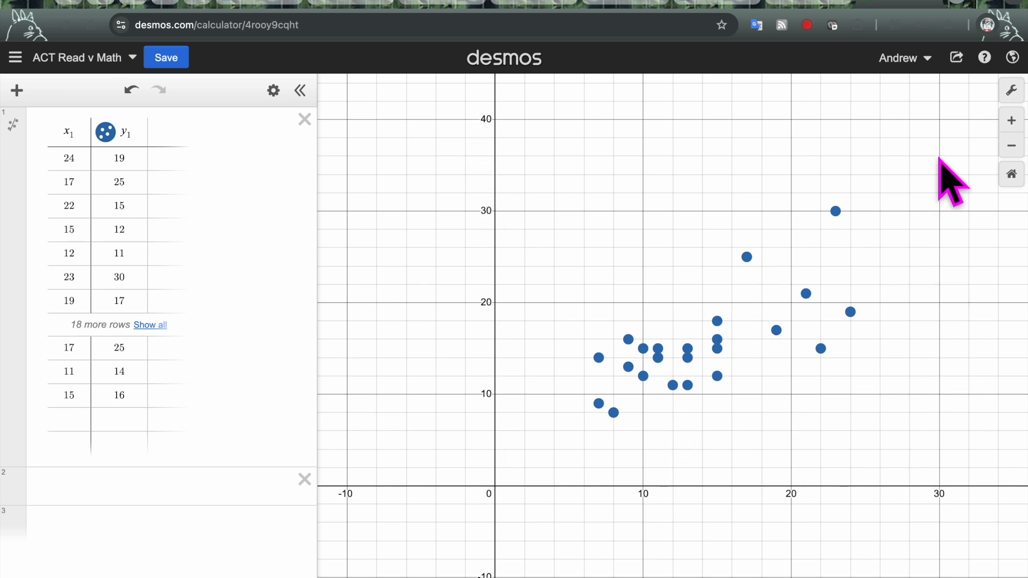
{"action": "left_click", "coordinate": [1011, 90]}
In Graph Settings, set the x-axis label to 'ACT Reading Score' and the y-axis label to 'ACT Math Score'
{"action": "left_click", "coordinate": [950, 240]}
{"action": "type", "text": "MAth"}
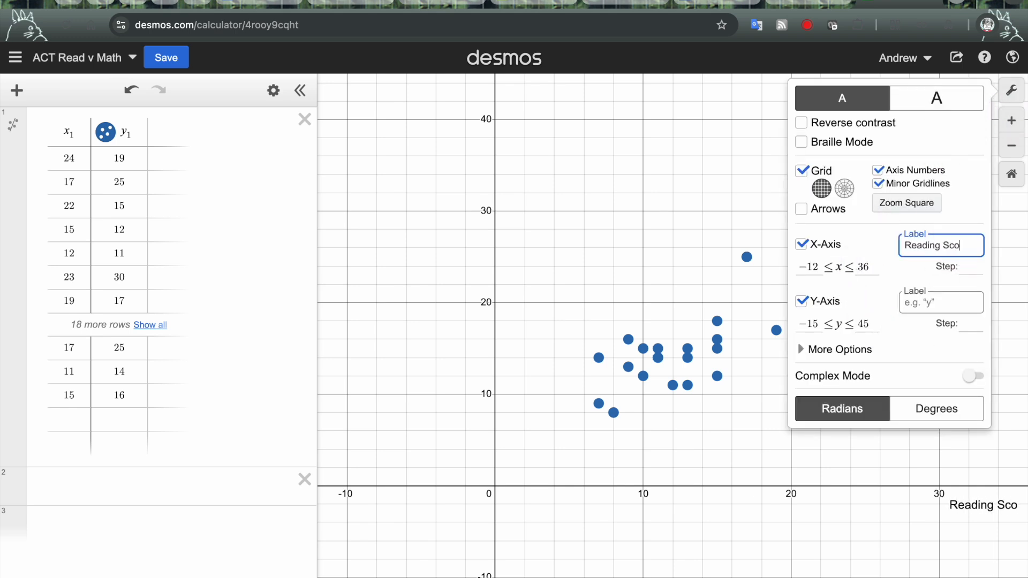
{"action": "left_click", "coordinate": [941, 289]}
{"action": "type", "text": "ACT MAth "}
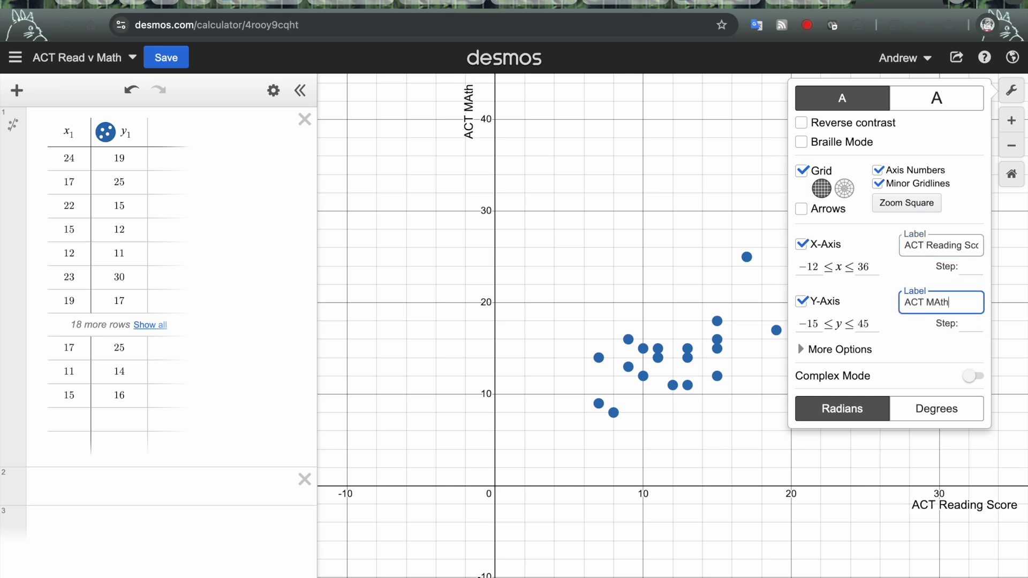
{"action": "type", "text": "Score"}
{"action": "left_click", "coordinate": [704, 544]}
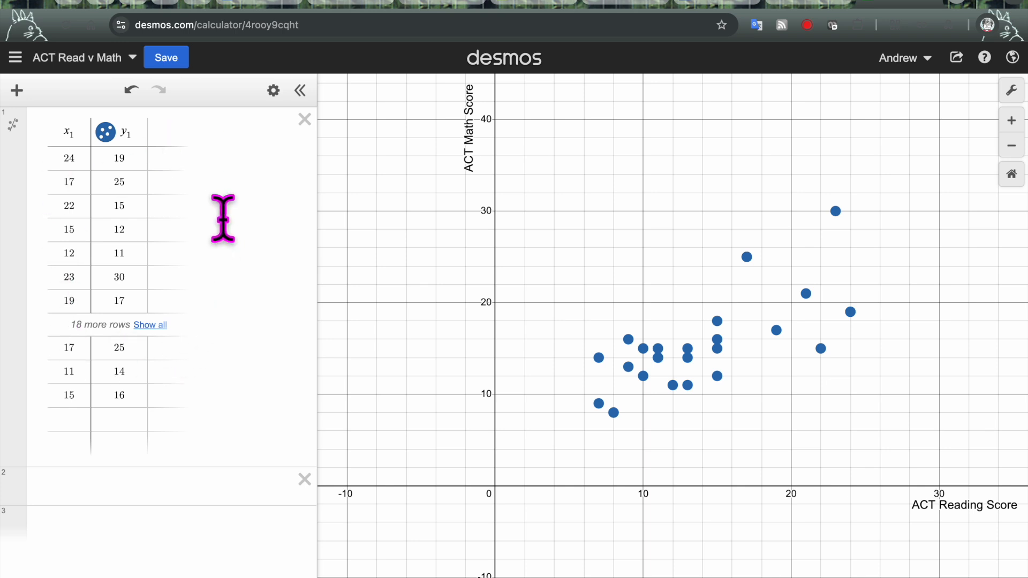
Add the linear regression y = 0.680936x + 6.05125 (r = 0.7017) and colour its line orange
{"action": "left_click", "coordinate": [12, 125]}
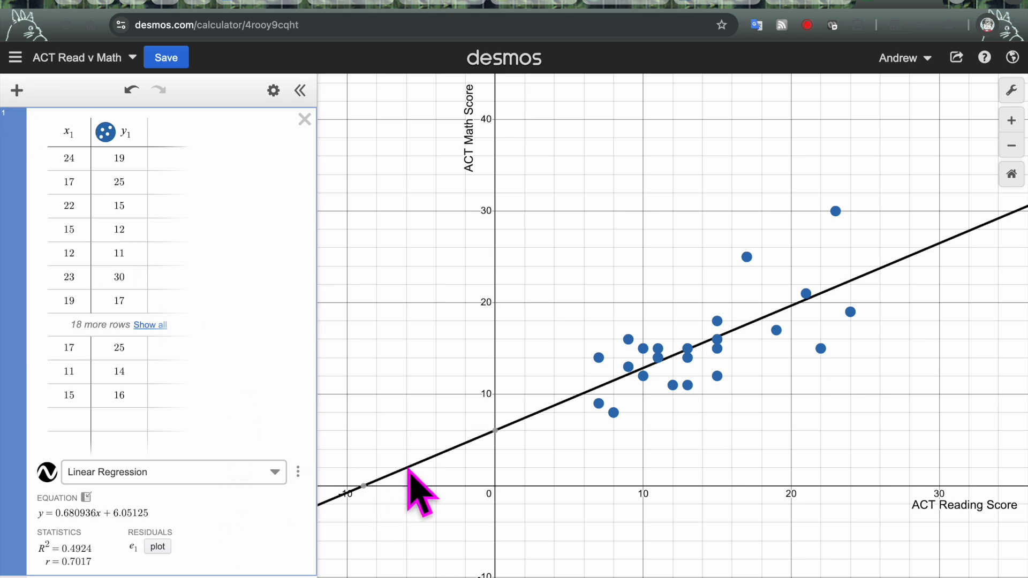
{"action": "left_click", "coordinate": [47, 473]}
{"action": "left_click", "coordinate": [96, 506]}
{"action": "left_click", "coordinate": [120, 509]}
{"action": "left_click", "coordinate": [216, 522]}
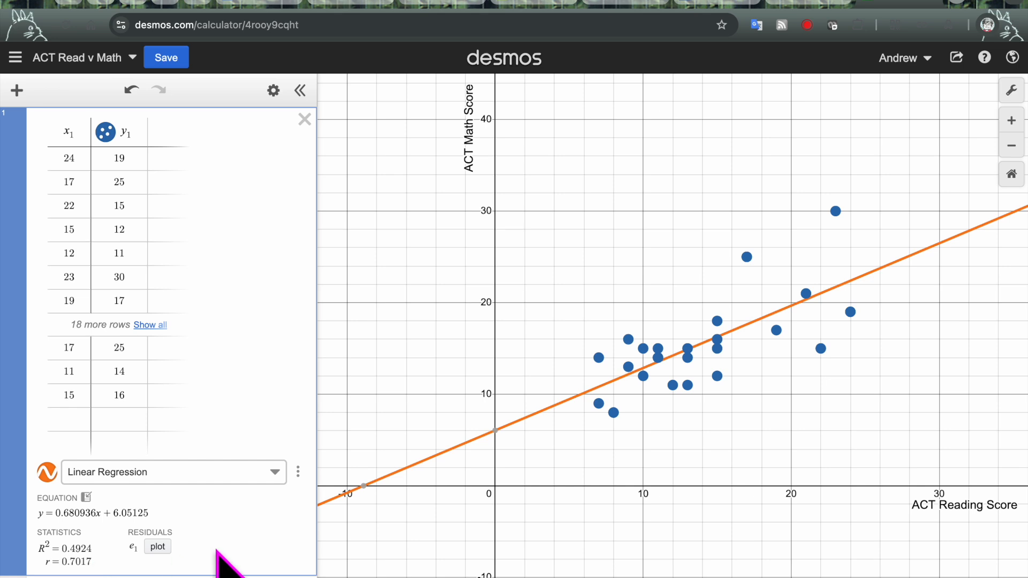
{"action": "scroll", "coordinate": [179, 389], "scroll_direction": "down", "scroll_amount": 2}
{"action": "left_click", "coordinate": [209, 533]}
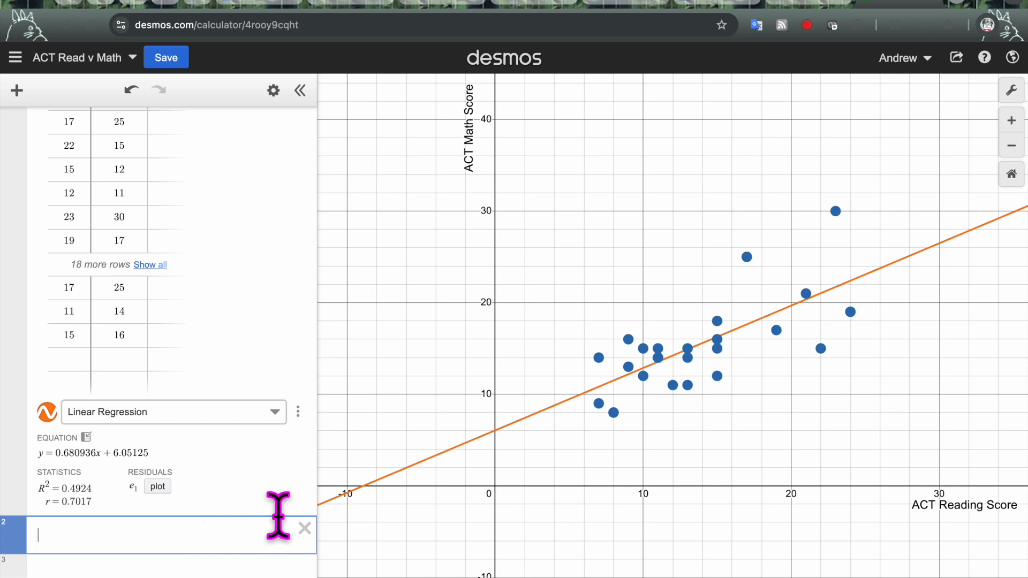
Enter y_1~mx_1+b as a manual regression, yielding m = 0.680936 and b = 6.05125
{"action": "type", "text": "y_1"}
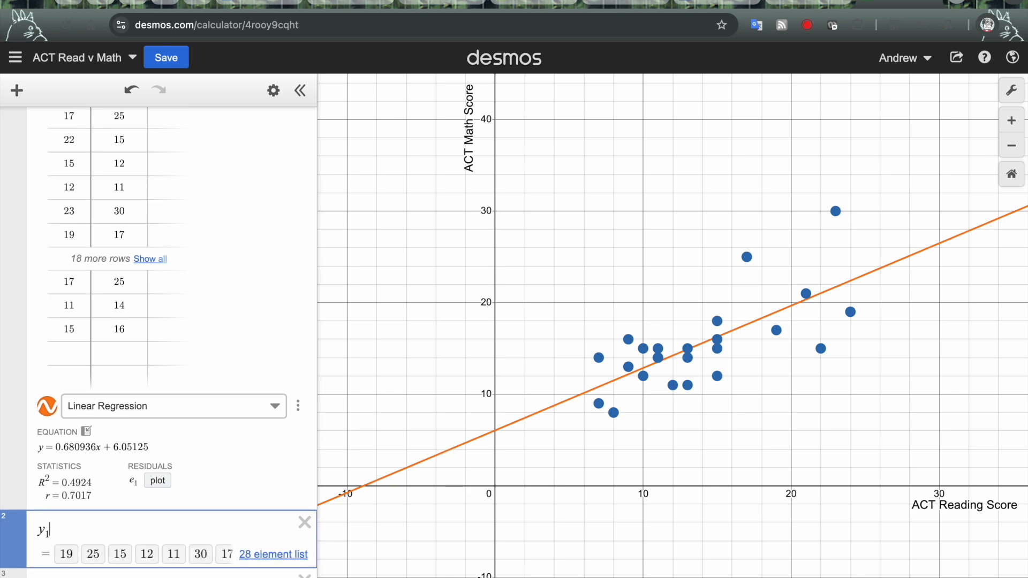
{"action": "type", "text": "~mx_1"}
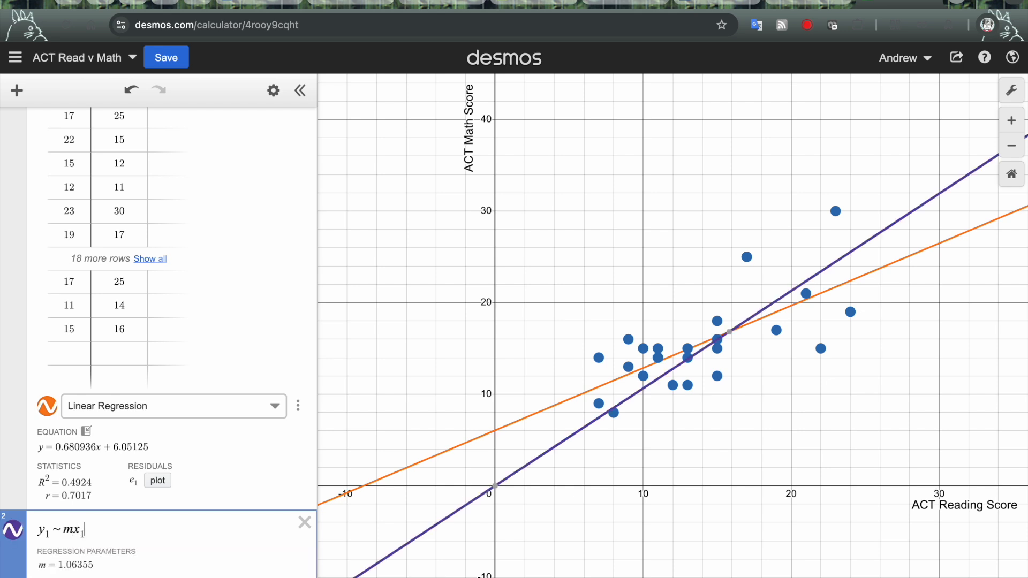
{"action": "type", "text": "+b"}
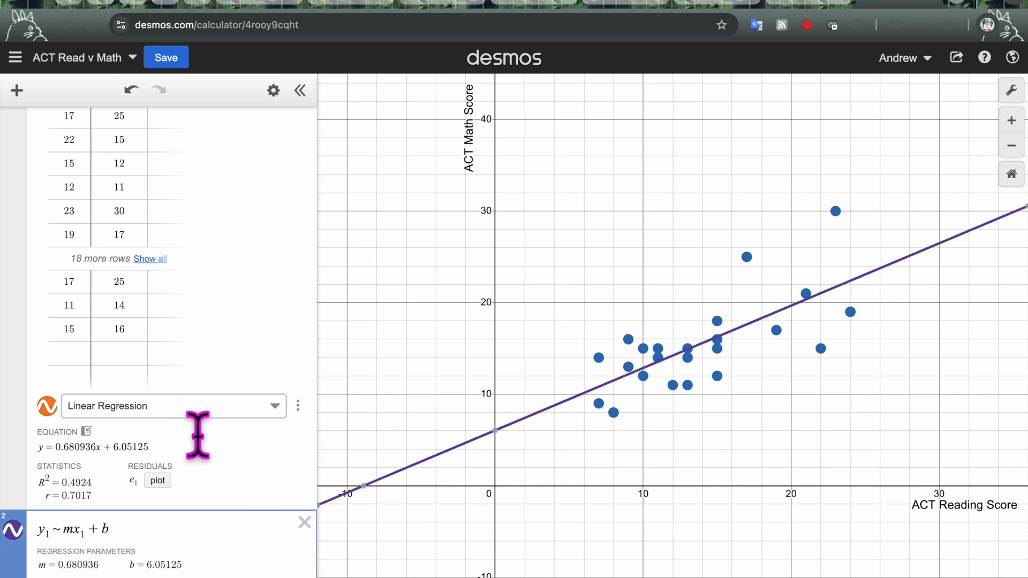
{"action": "scroll", "coordinate": [200, 432], "scroll_direction": "down", "scroll_amount": 3}
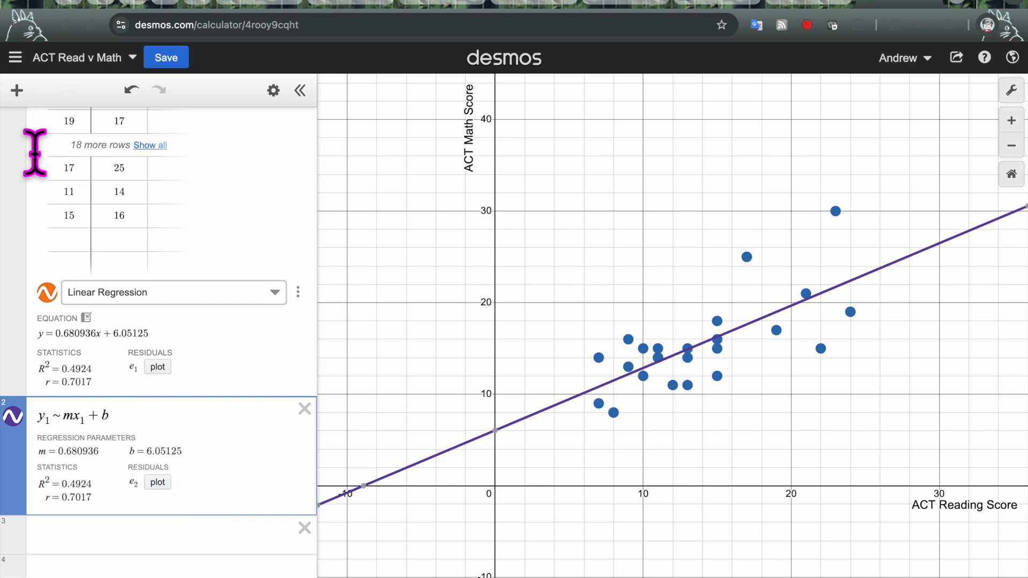
{"action": "scroll", "coordinate": [196, 275], "scroll_direction": "up", "scroll_amount": 4}
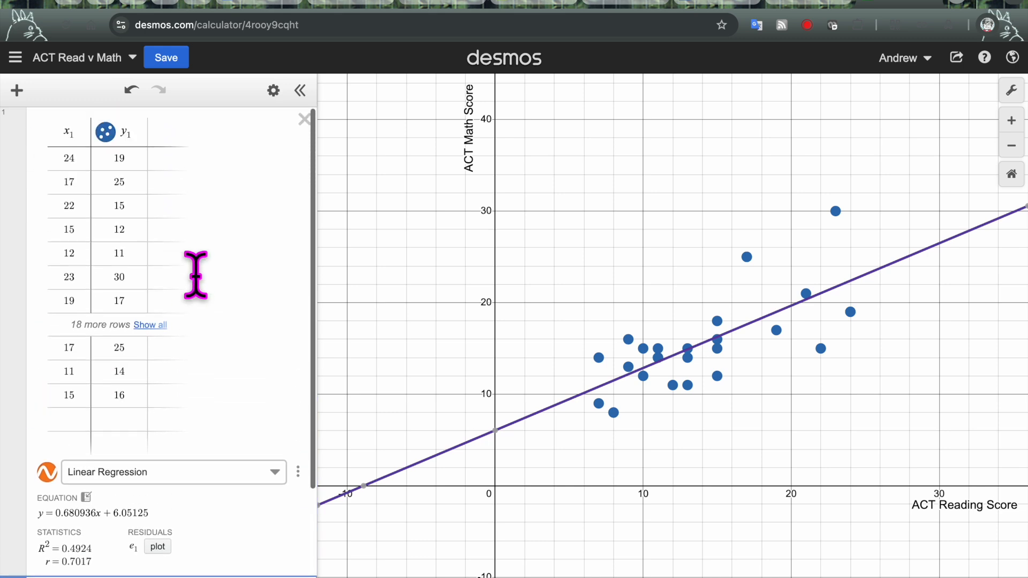